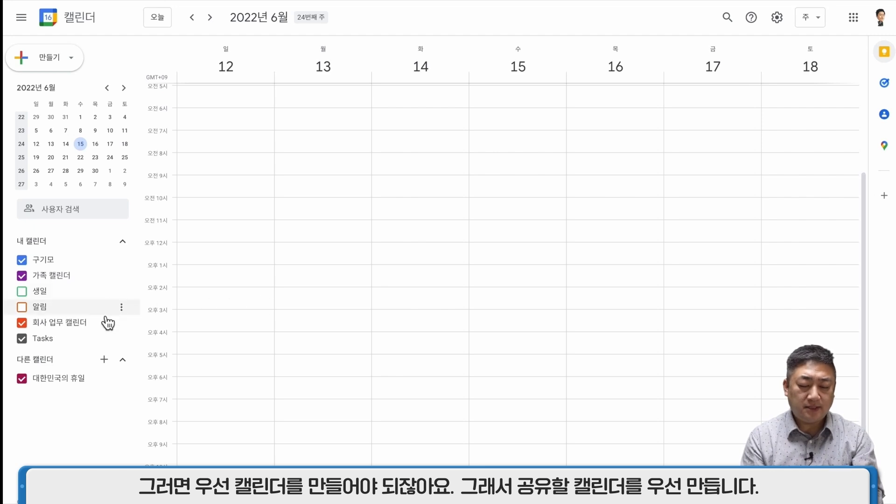
Start a new calendar and name it "교육팀 캘린더"
click(108, 365)
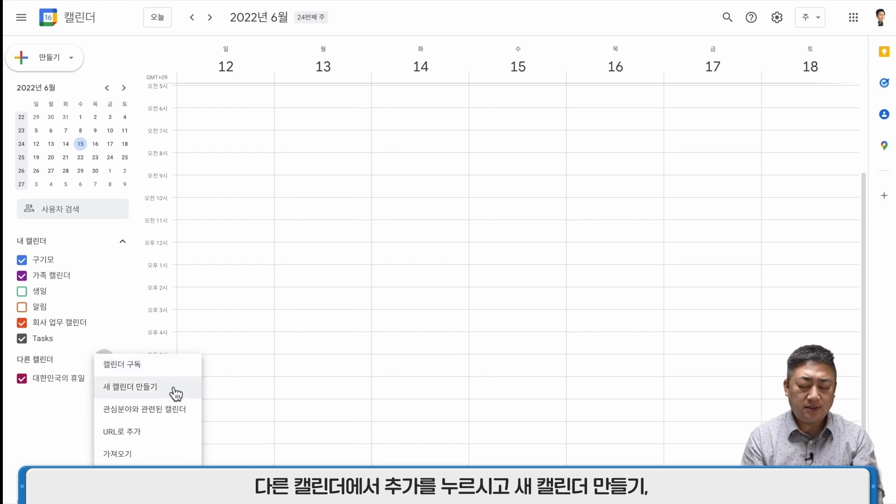
click(173, 396)
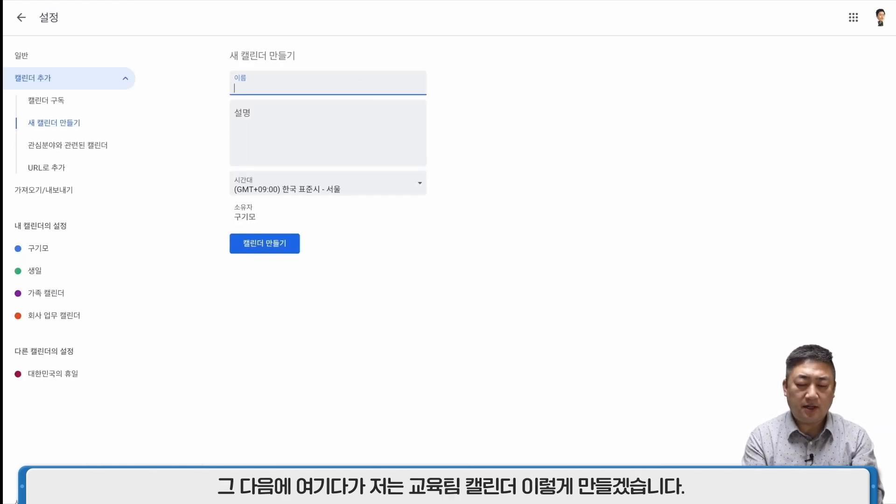
text(ㄱ)
text(교육)
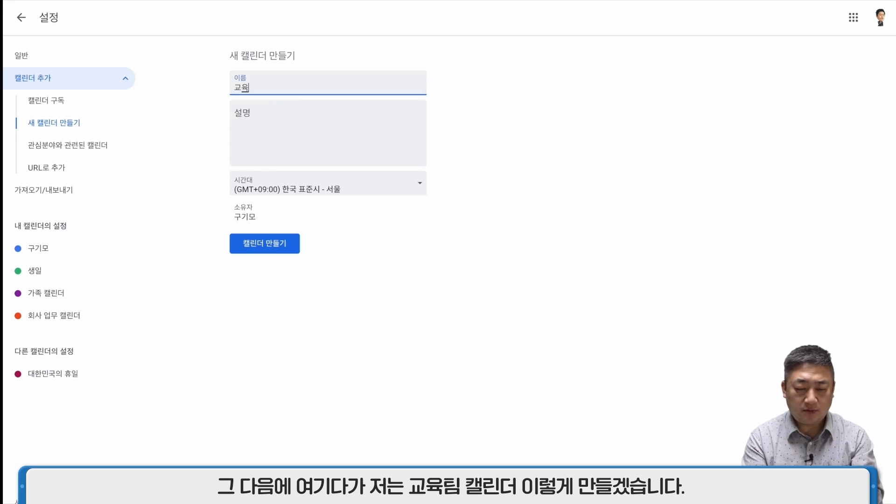
text(팀 캘린더)
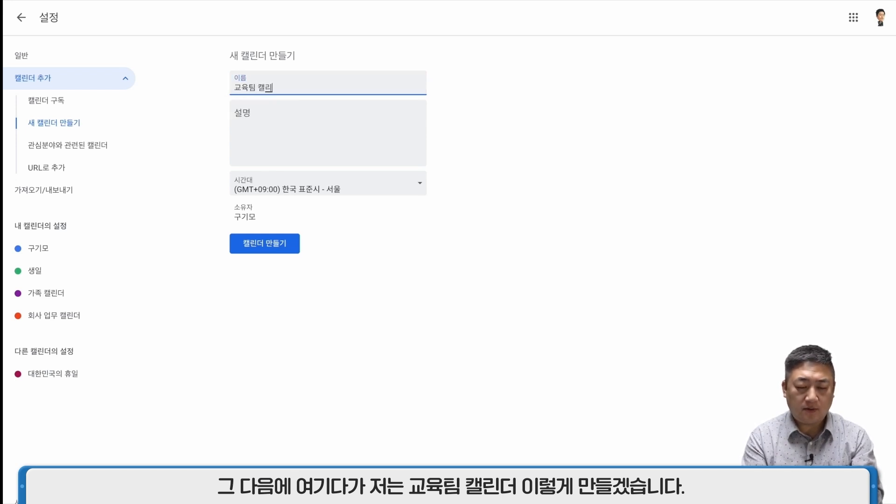
Enter the description "교육팀 참여 가능한 캘린더 입니다." for the new calendar and create it
click(352, 138)
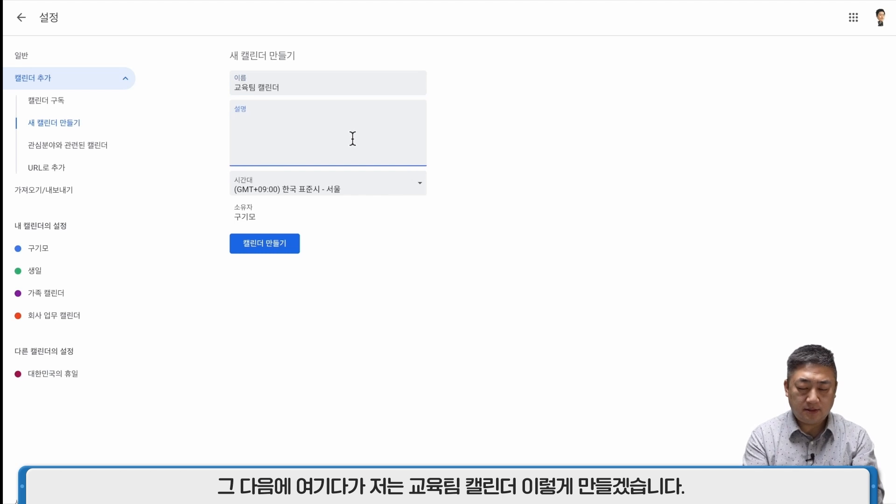
text(교육)
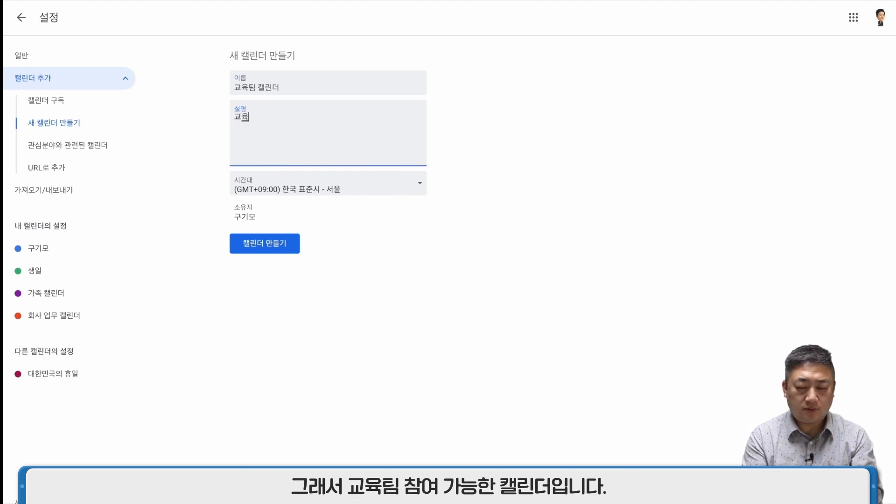
text(팀 참이 가능한 캘린)
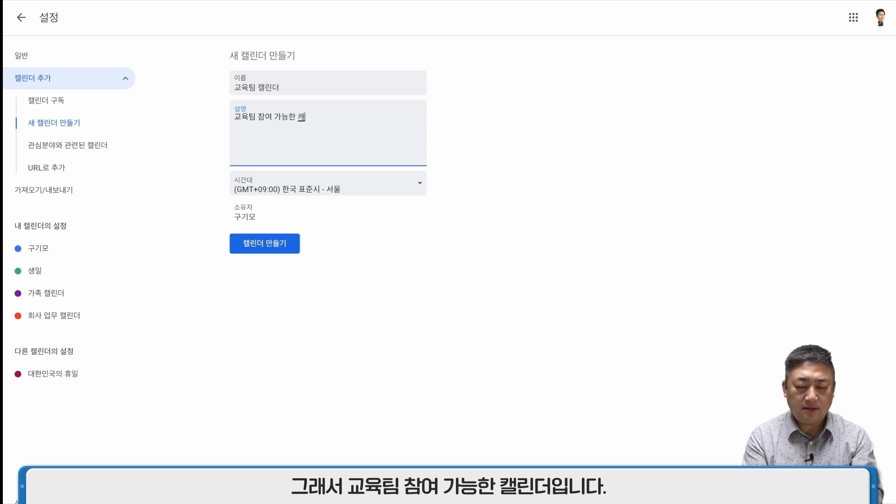
text(더)
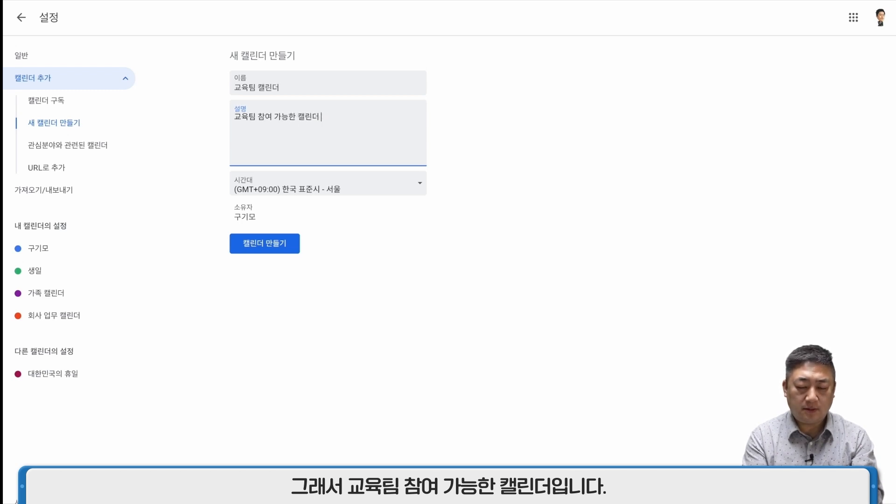
text( 입ㄴㅣ다.)
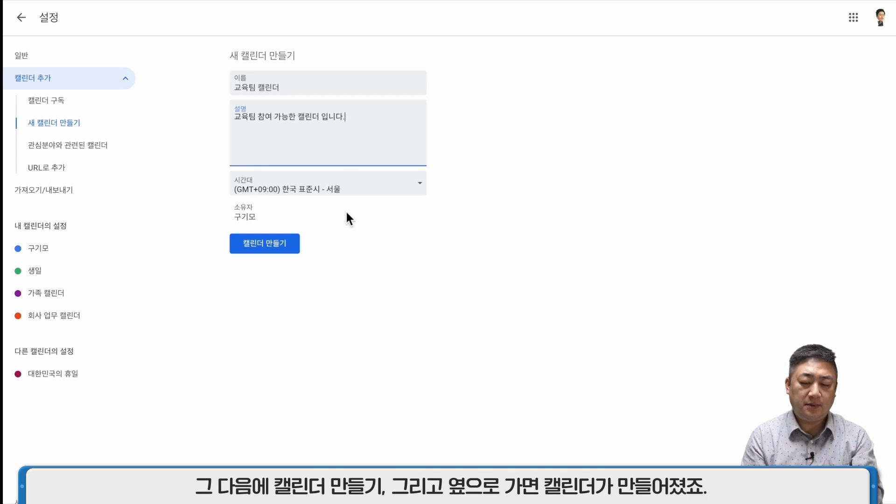
click(284, 247)
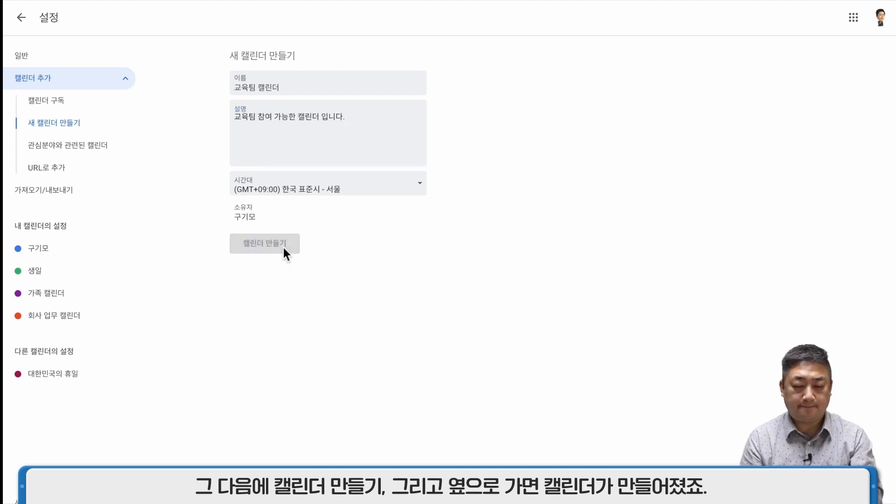
Return to the weekly view and change the colour of 교육팀 캘린더 to yellow
click(27, 19)
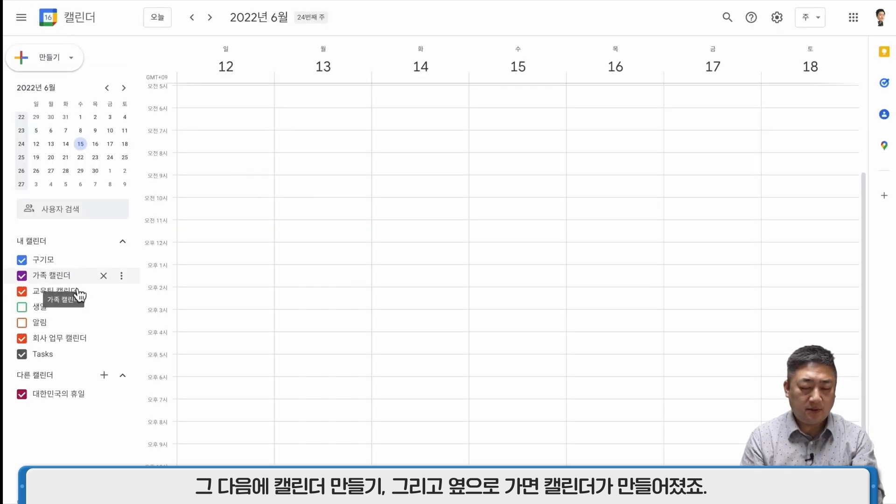
click(121, 291)
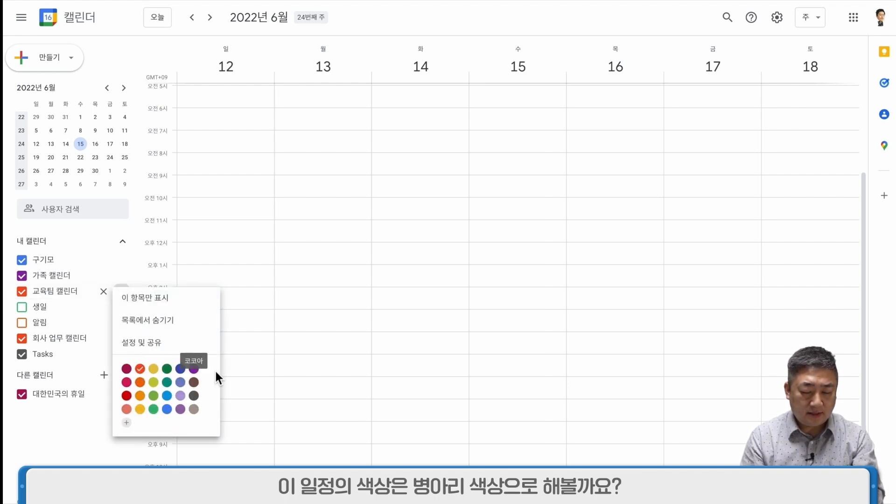
click(157, 370)
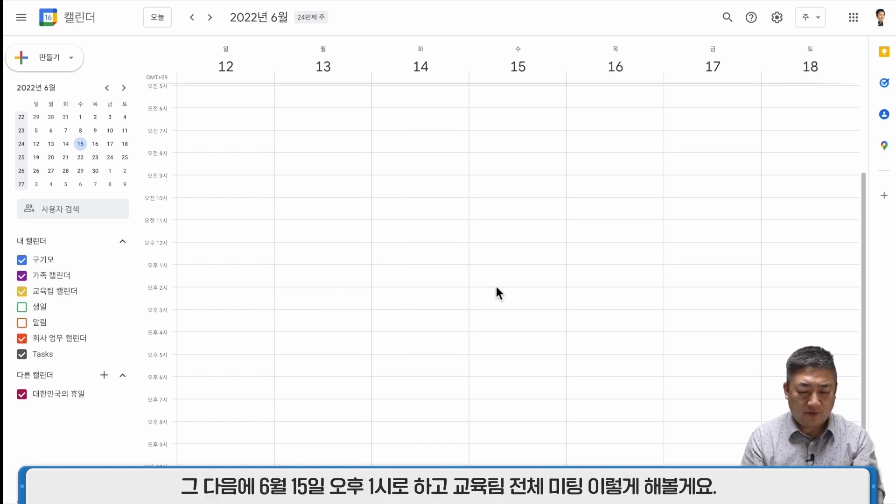
Create an event titled "교육팀 전체 미팅" on Wednesday 15 June from 1 PM to 2 PM
click(504, 273)
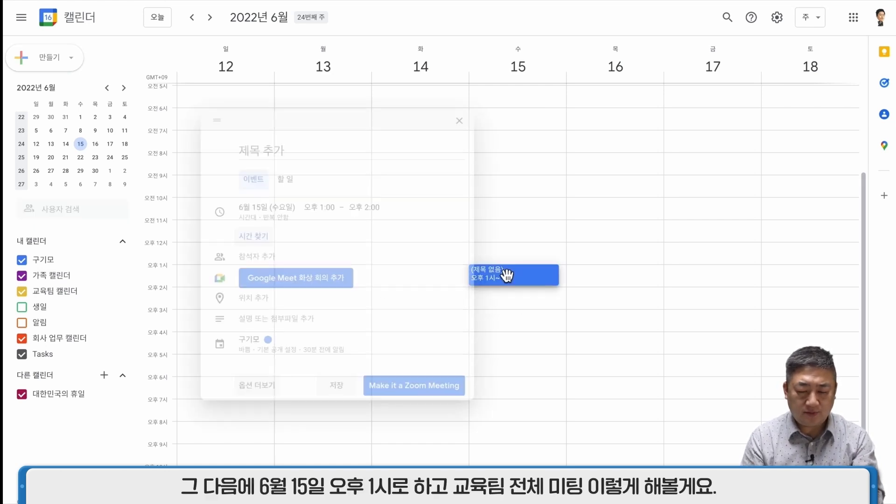
text(교육)
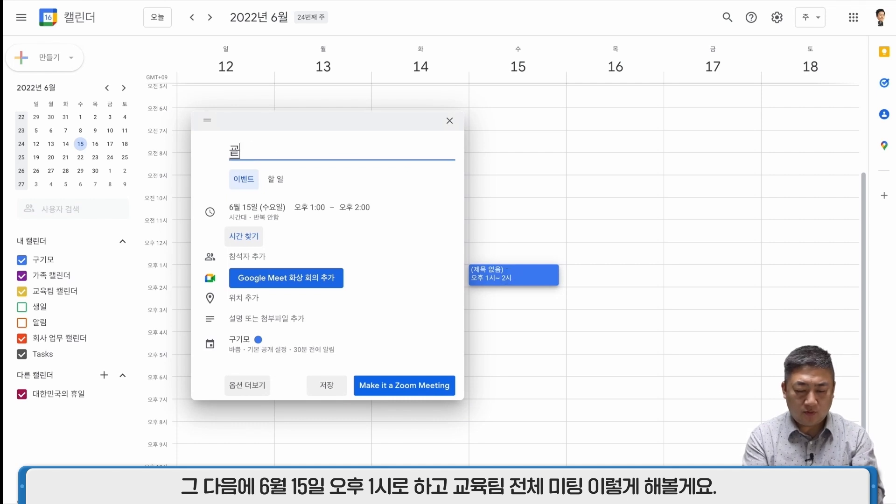
text(팀)
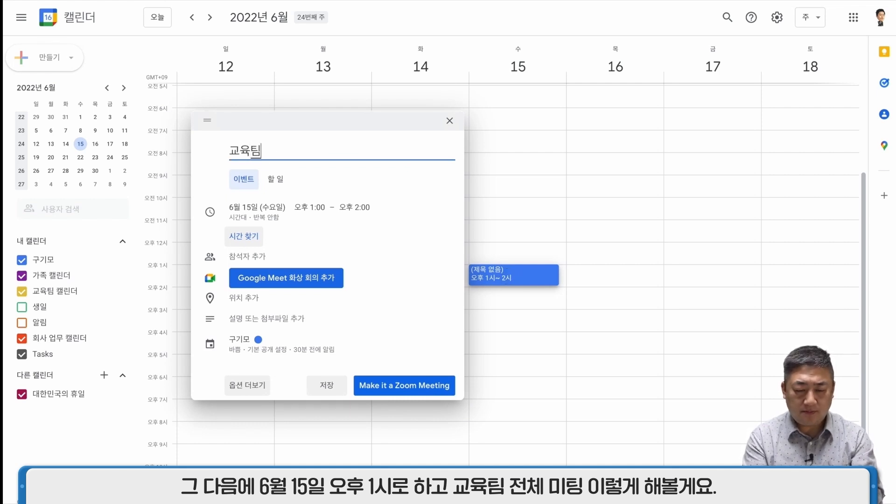
text( 전체 ㅁ미팅)
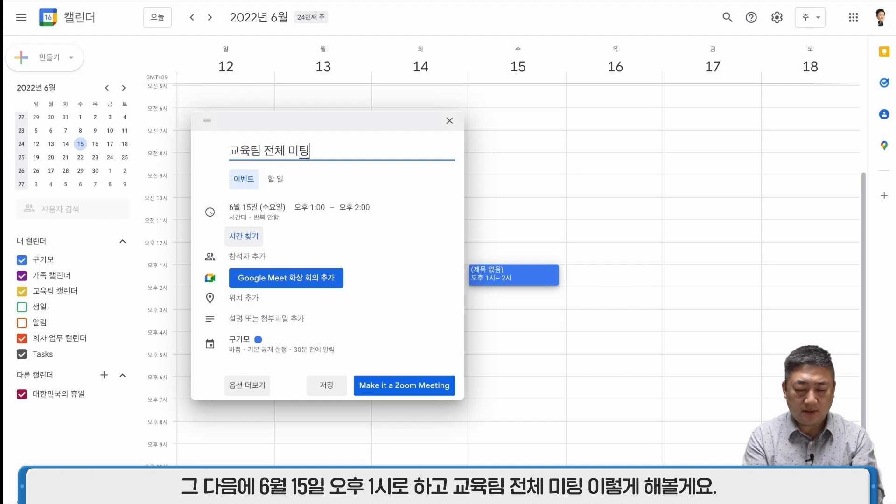
key(Return)
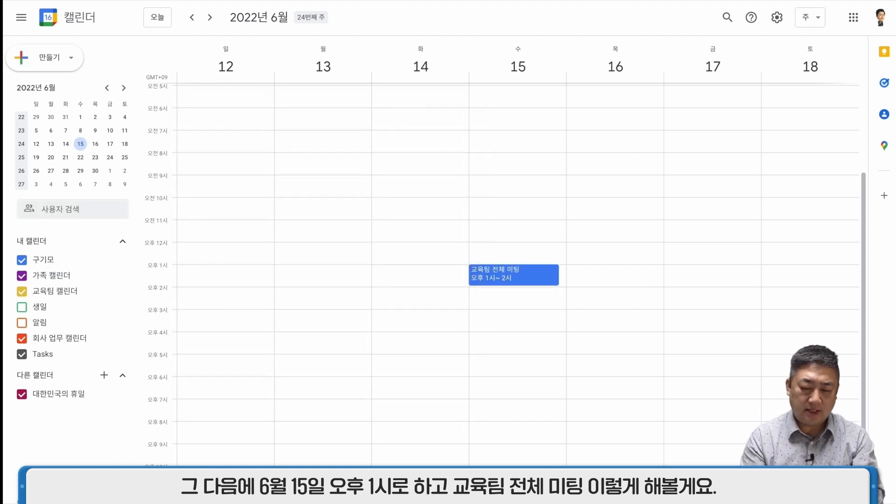
Open the 교육팀 전체 미팅 event for editing and assign it to 교육팀 캘린더
click(535, 283)
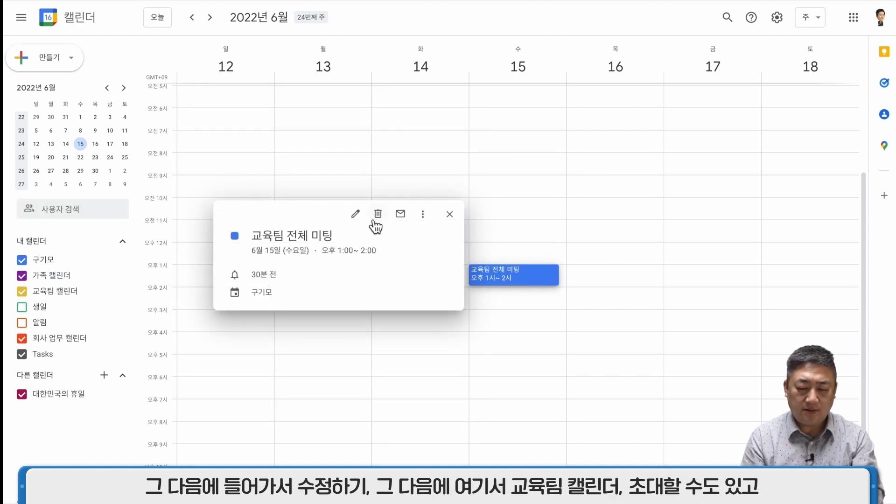
click(360, 213)
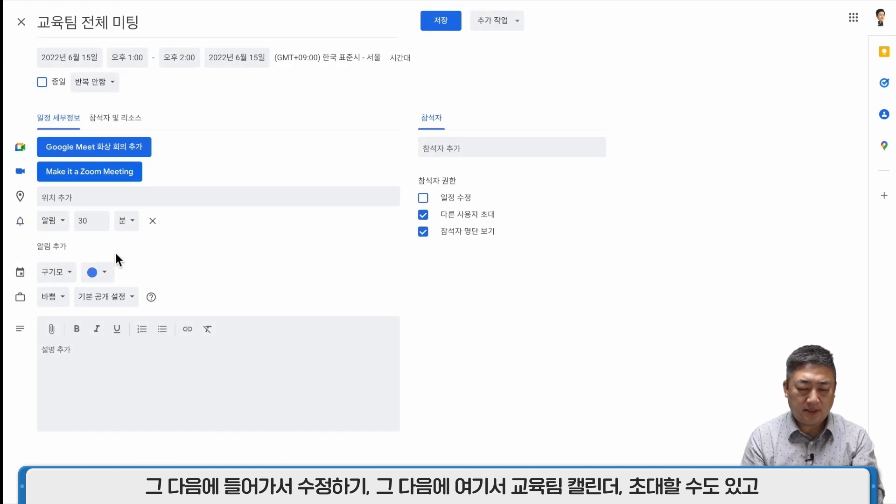
click(69, 273)
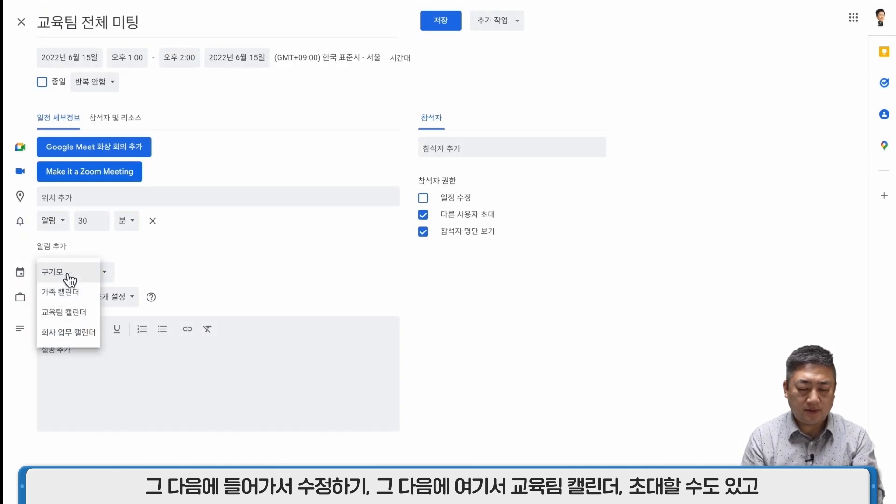
click(67, 317)
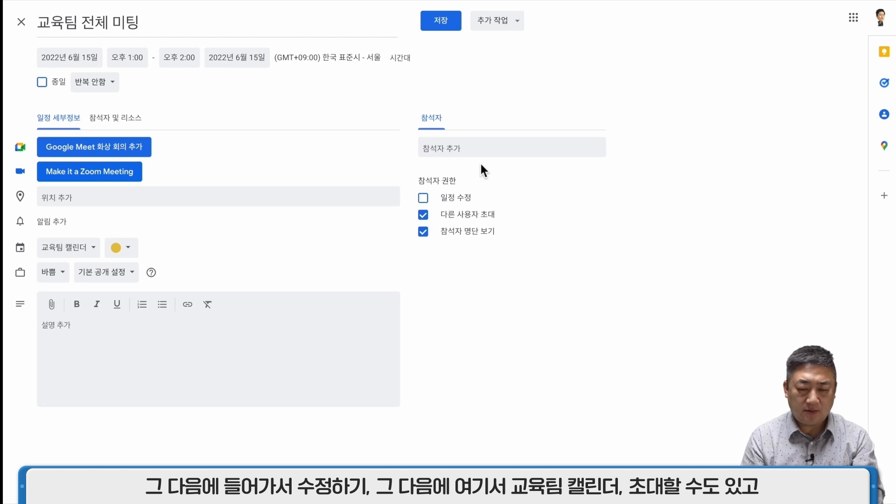
Add the event description "아젠다 관련 내용은 첨부된 파일을 확인하세요!!"
click(141, 359)
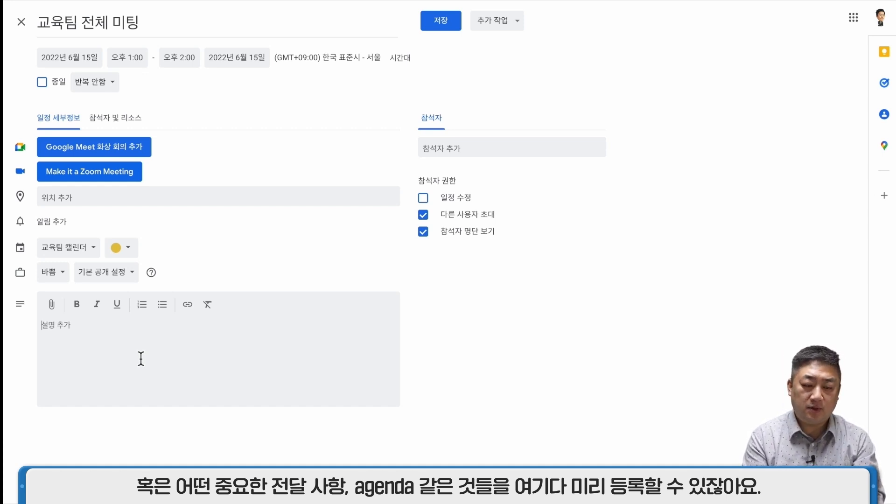
text(아젠)
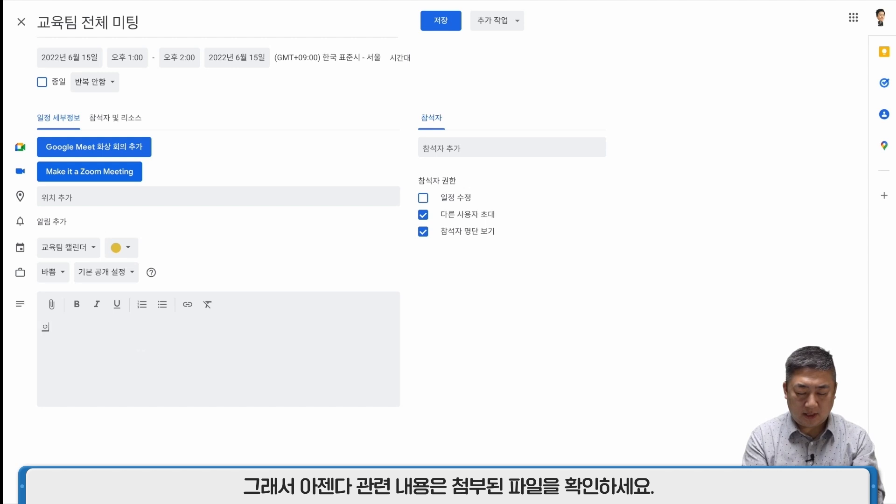
text(다 관련)
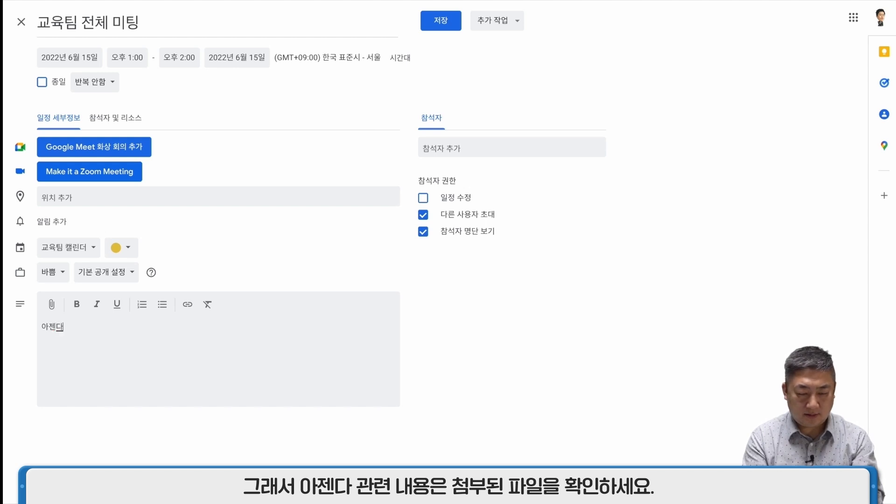
text( 내용은)
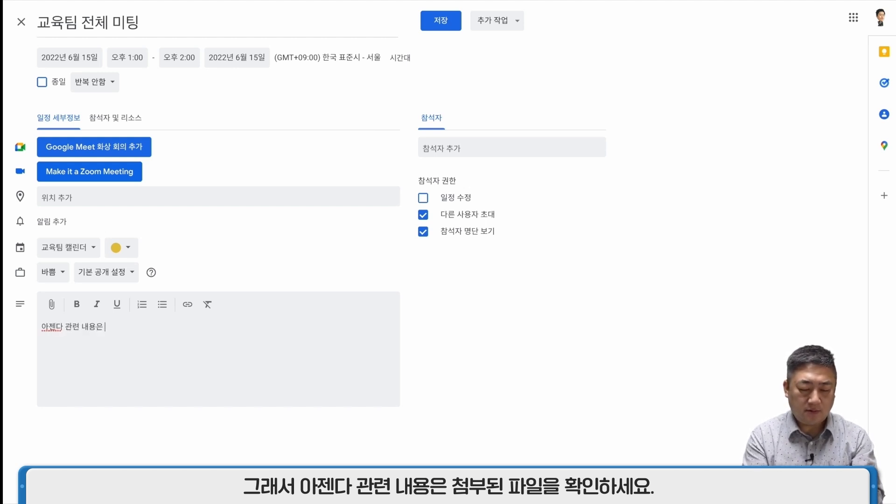
text( 첨ㅂㅜ된 파일을 확)
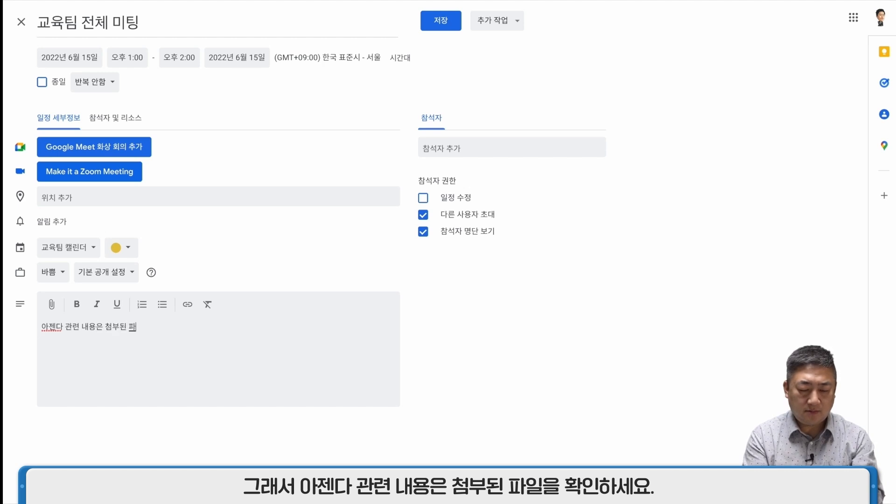
text(인하세요!!)
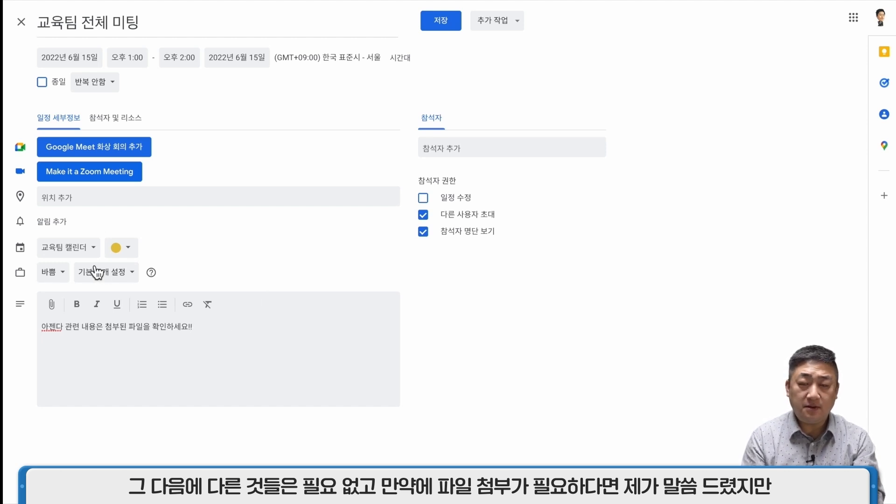
Attach 파일공유.png to the event by uploading it from the computer's desktop folder
click(52, 305)
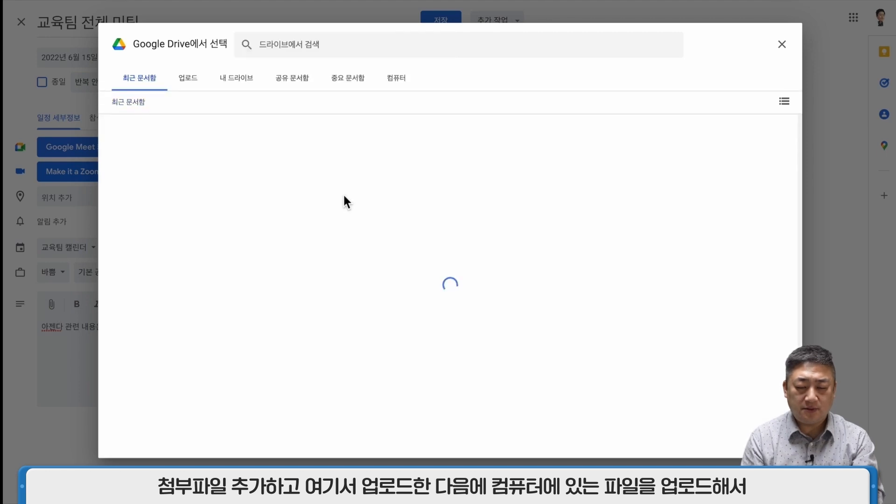
click(196, 80)
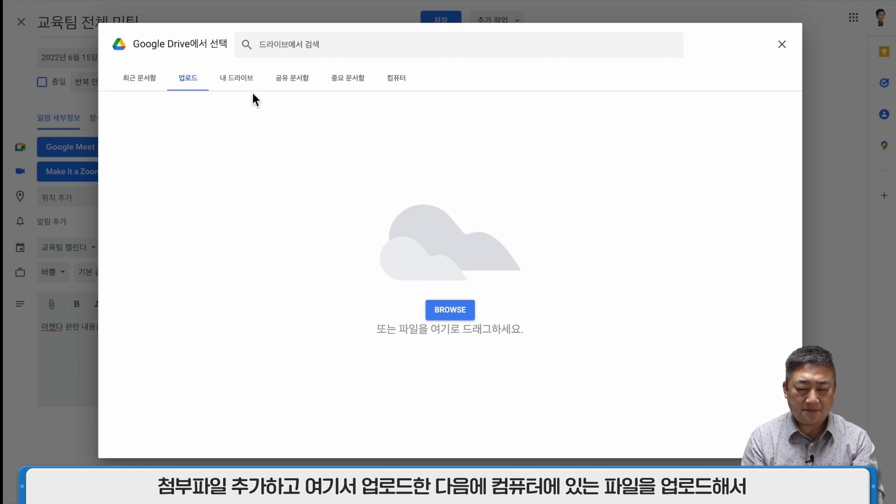
click(455, 316)
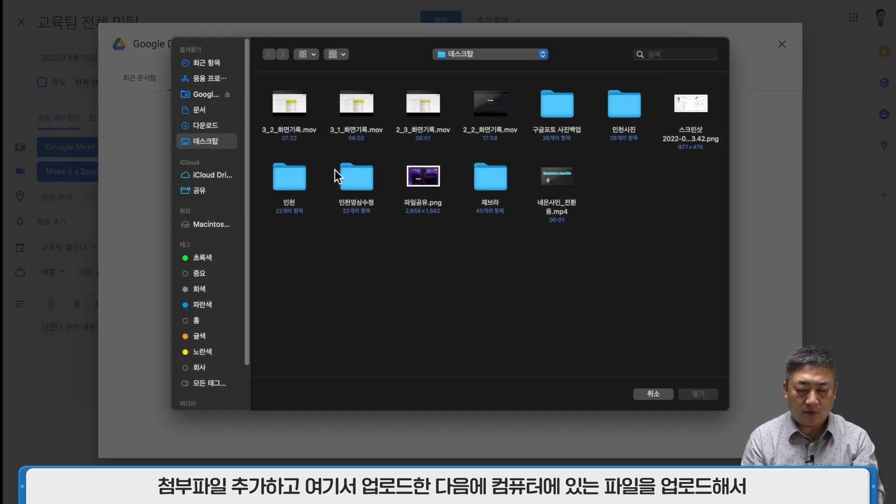
click(427, 177)
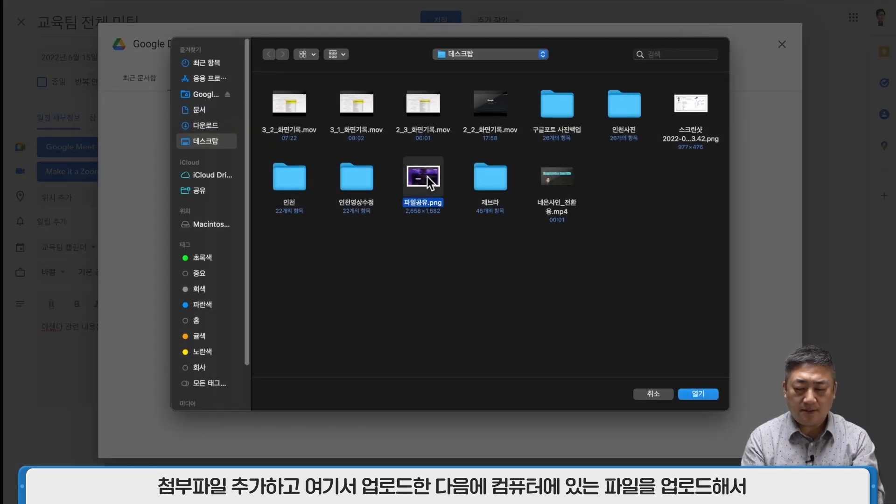
double_click(427, 177)
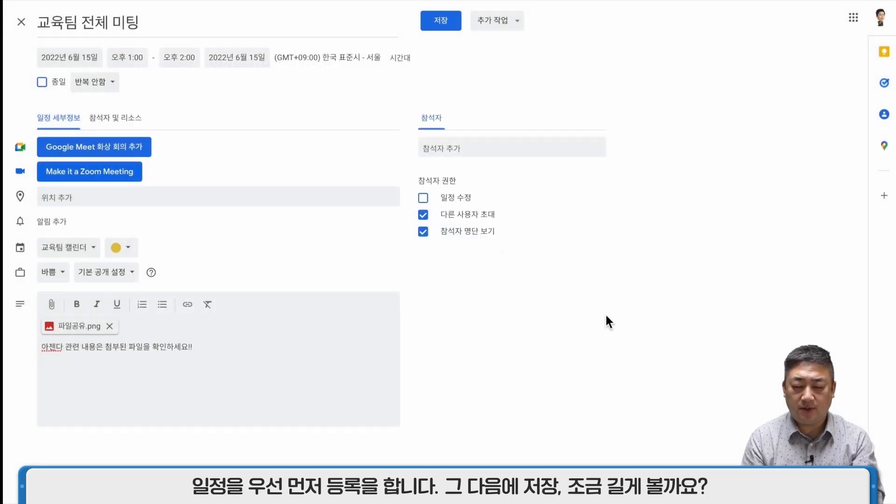
Save the 교육팀 전체 미팅 event and extend its end time to 3 PM in the weekly view
click(440, 22)
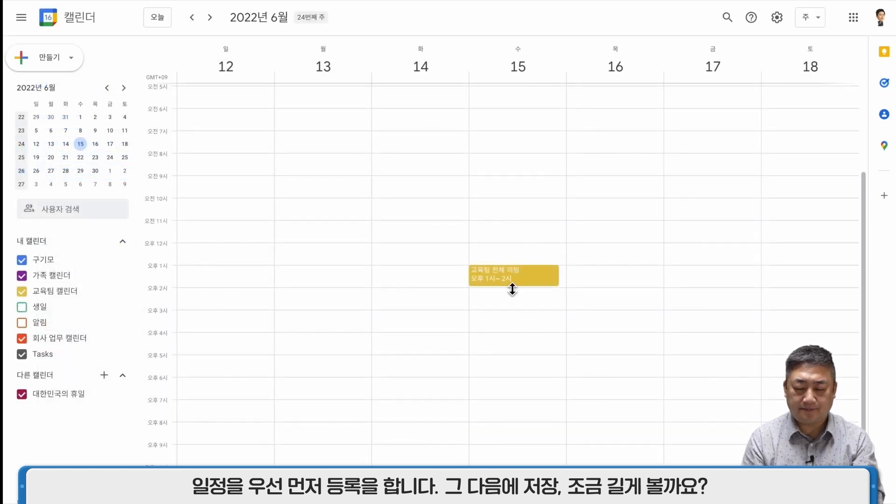
drag(512, 285, 512, 306)
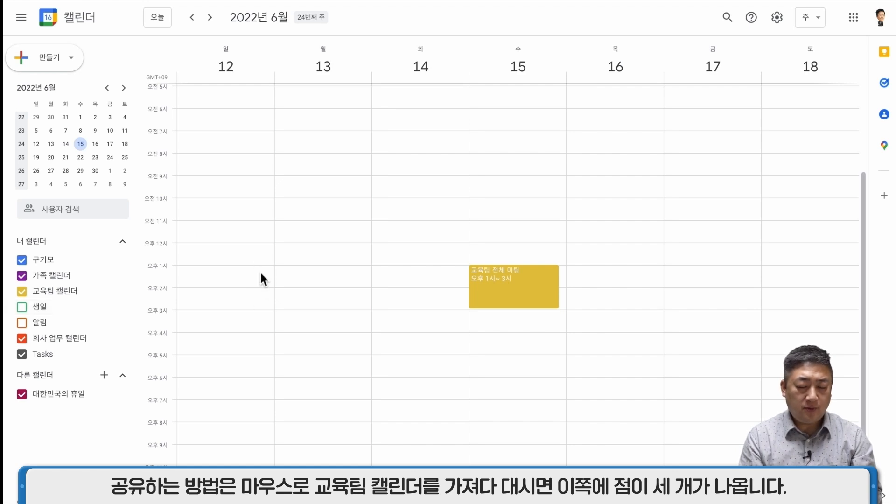
Open the settings and sharing page (설정 및 공유) of 교육팀 캘린더
mouse_move(56, 293)
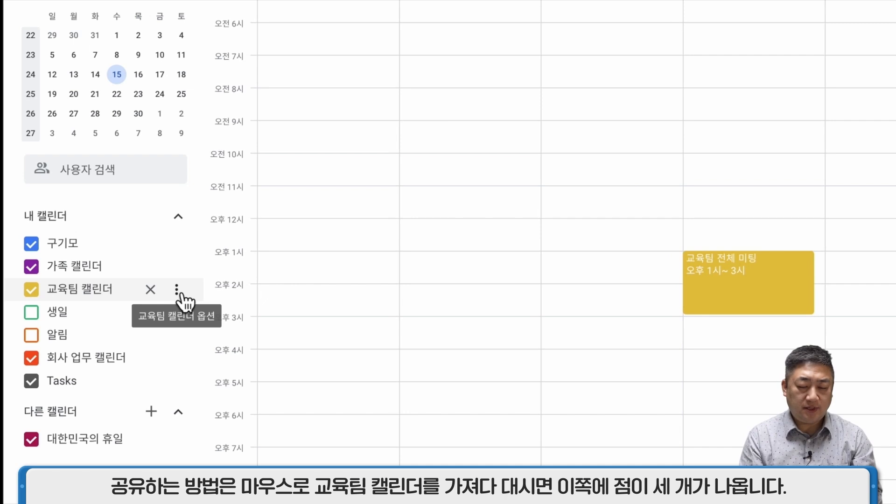
click(178, 290)
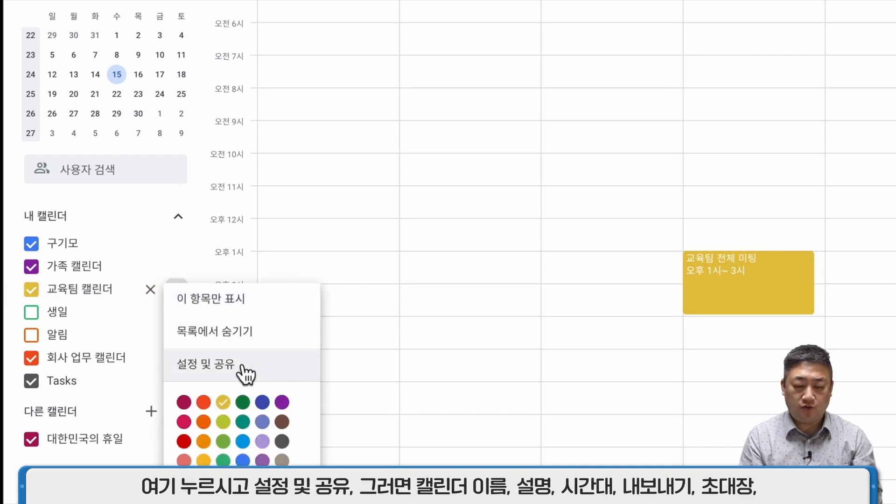
click(242, 369)
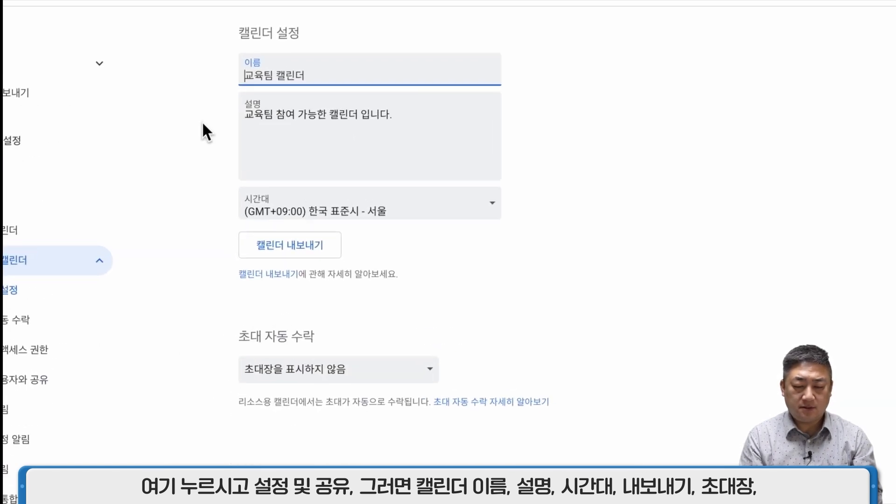
Start sharing the calendar with a specific user and choose the first suggested contact as the recipient
scroll(299, 70, down, 2)
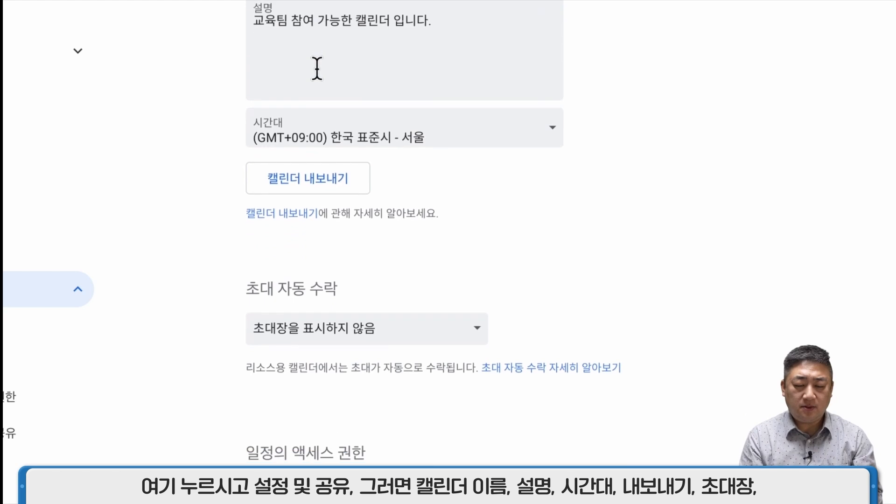
scroll(317, 69, down, 1)
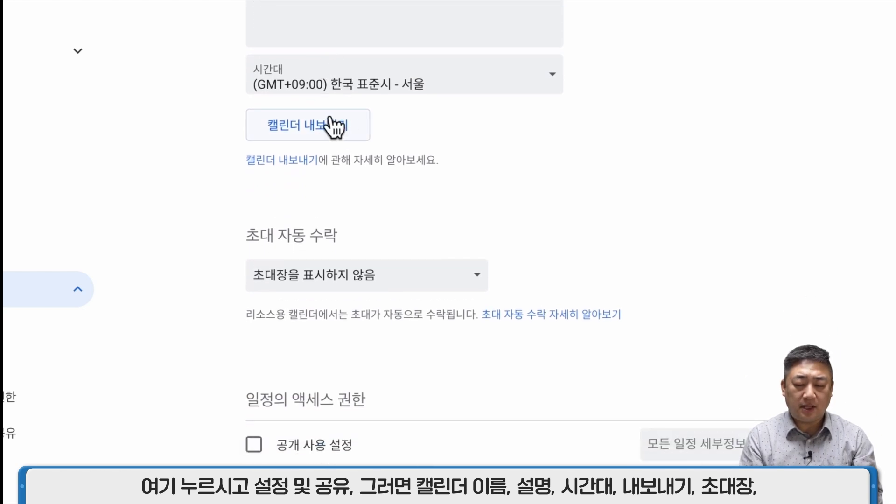
scroll(347, 130, down, 3)
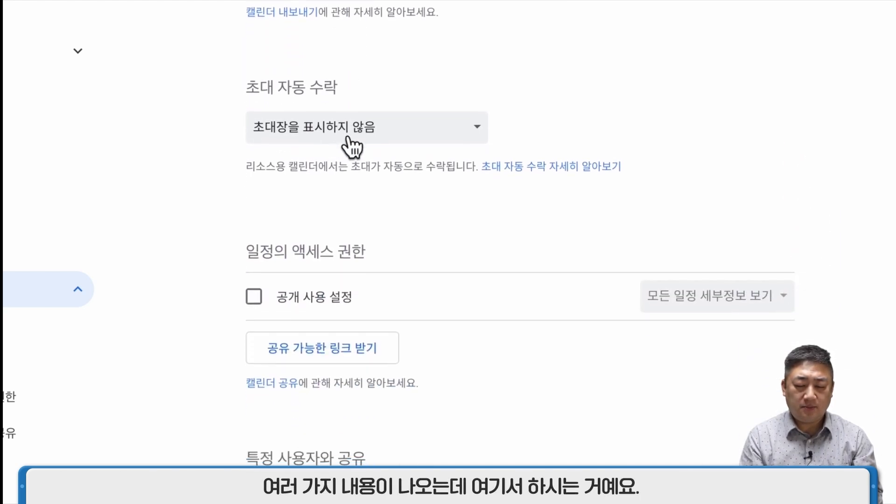
scroll(348, 140, down, 7)
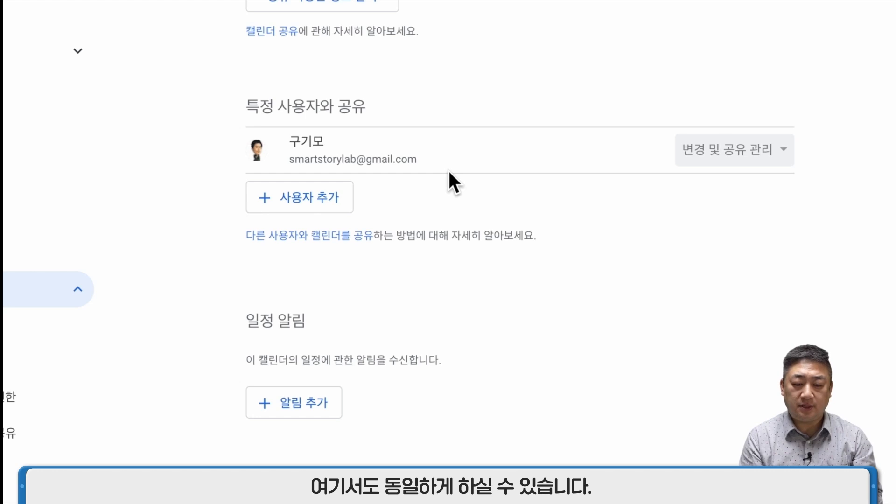
click(335, 199)
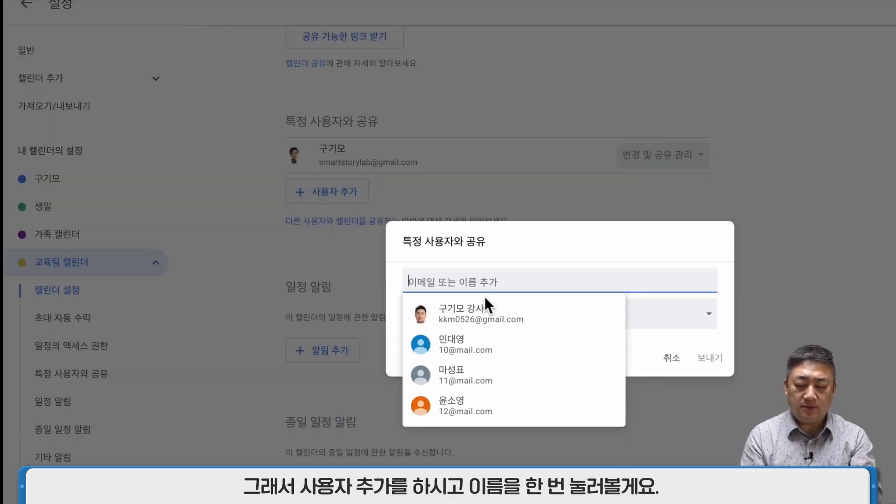
click(490, 317)
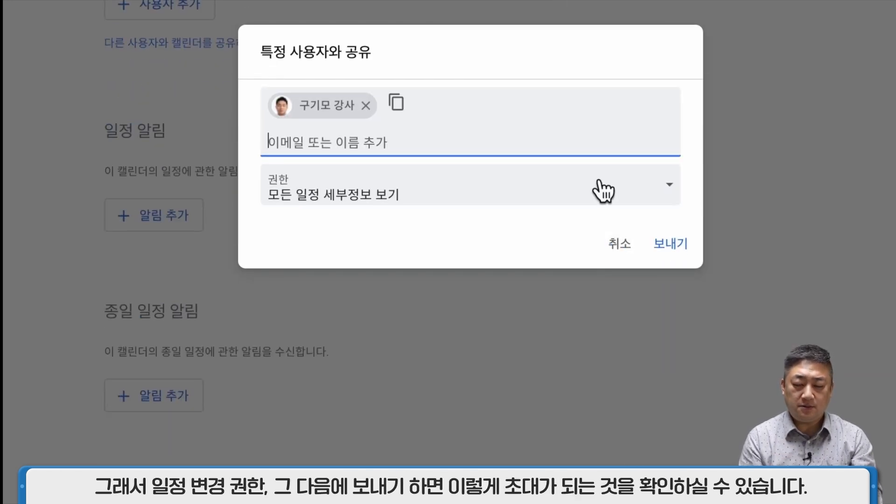
Set the recipient's permission to 일정 변경 and send the sharing invitation
click(603, 325)
click(580, 228)
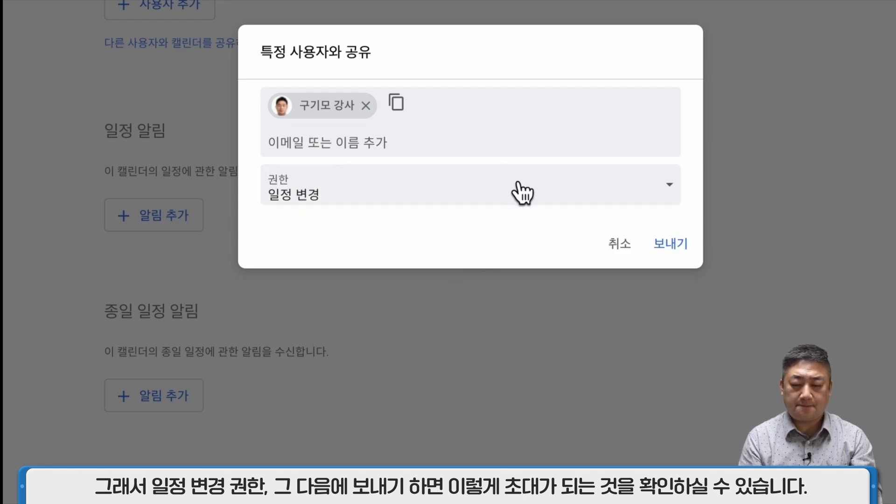
click(671, 252)
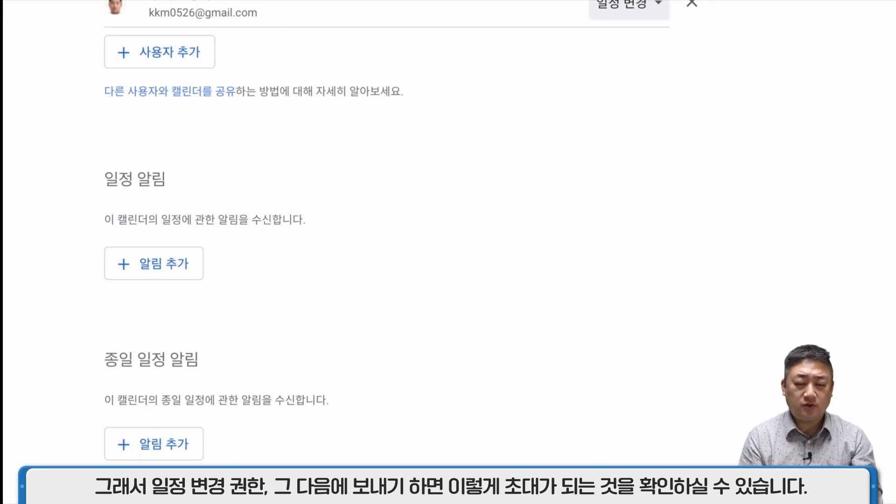
scroll(275, 70, up, 2)
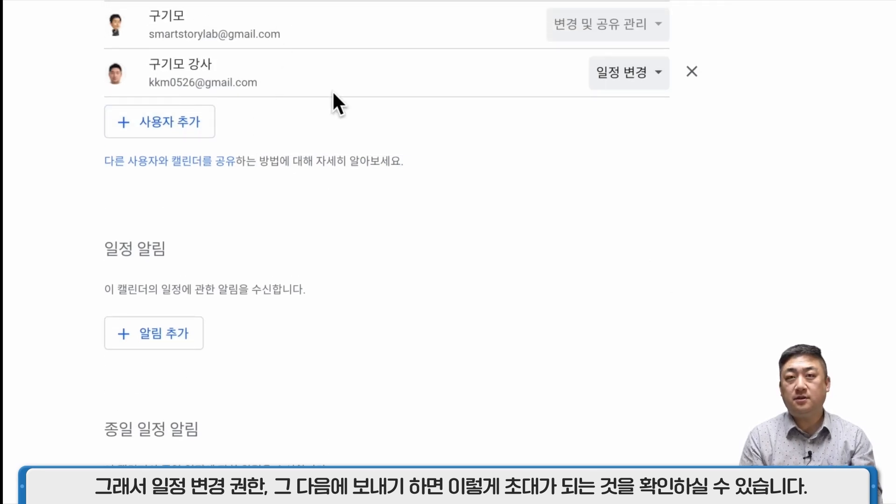